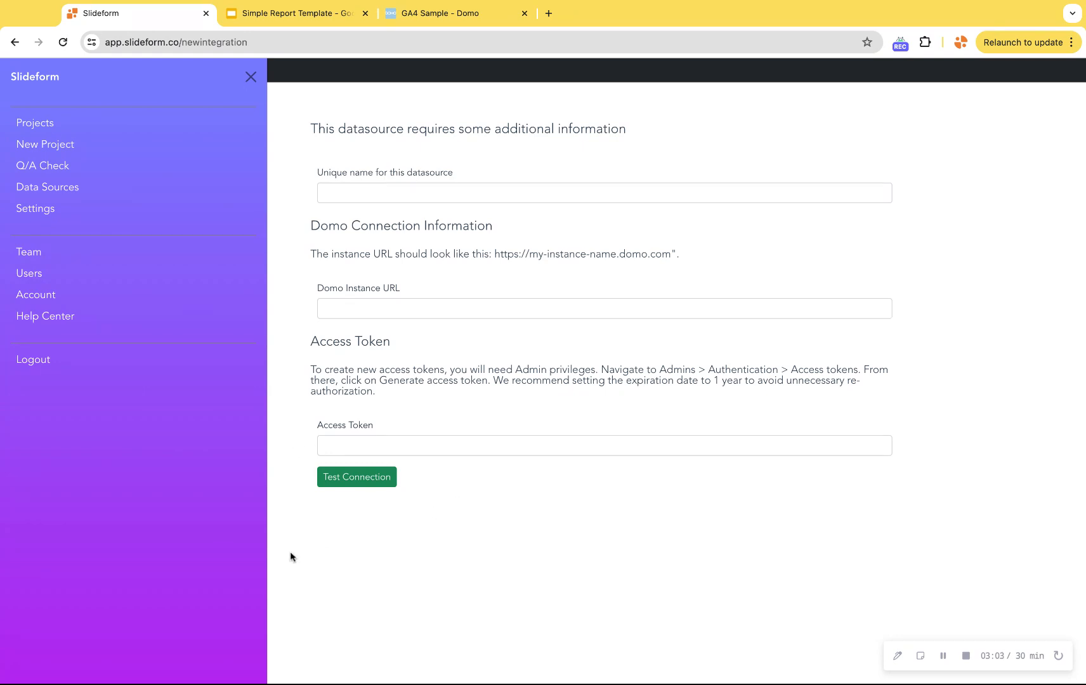
Open the data configuration of the Simple Example Report project from the list of all projects.
left_click(43, 124)
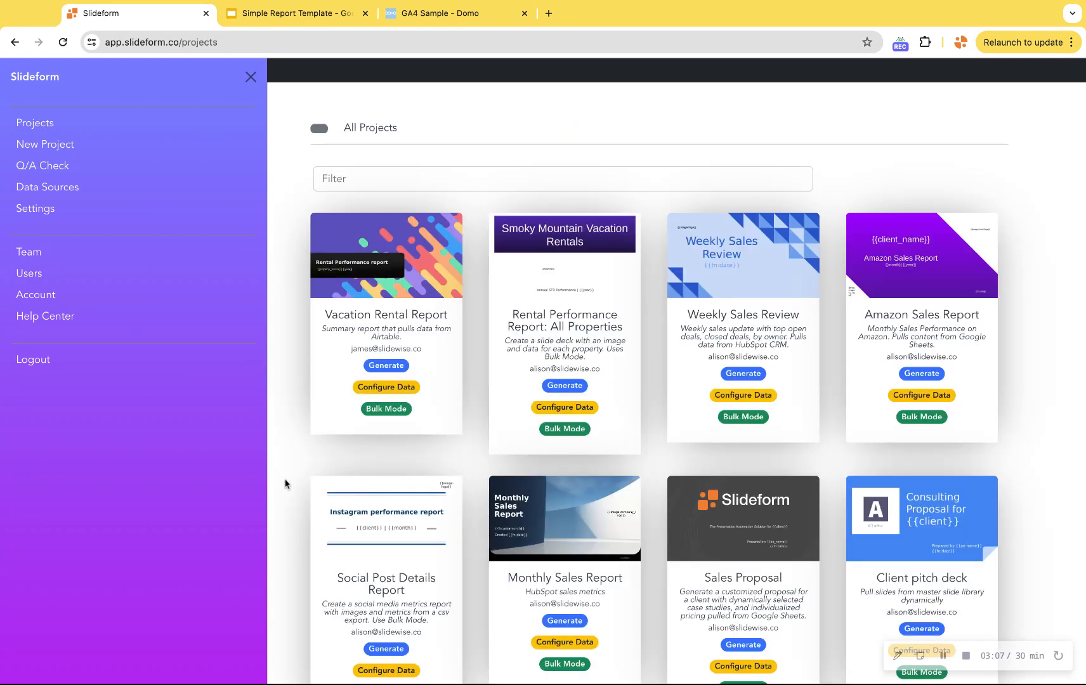
scroll(284, 484, "down", 3)
scroll(285, 484, "down", 10)
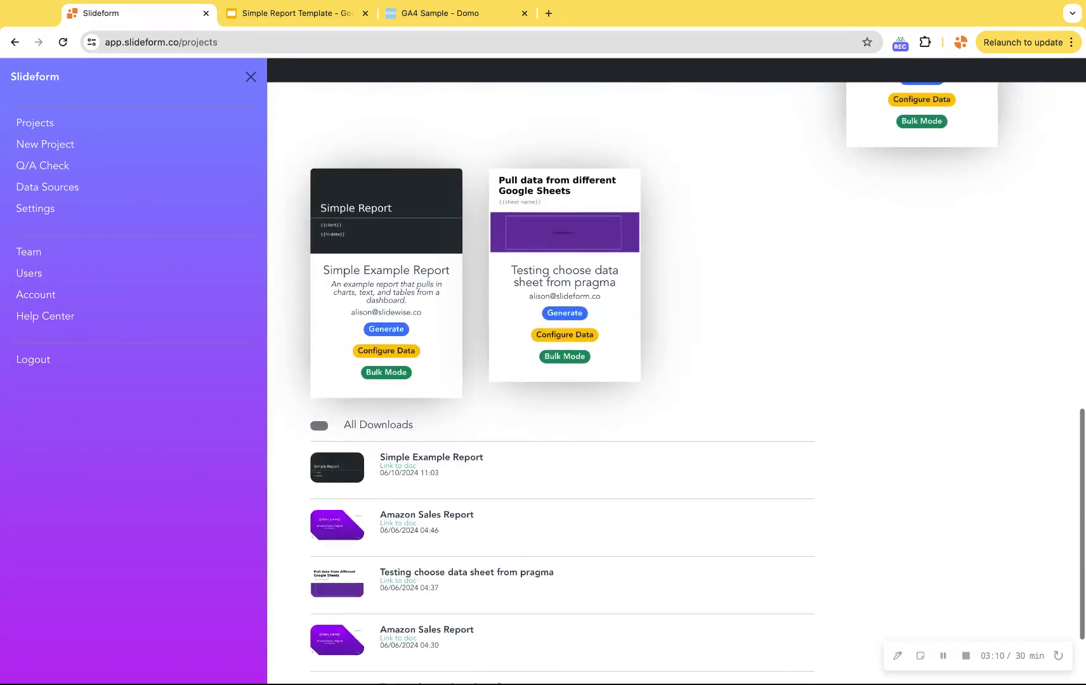
left_click(392, 353)
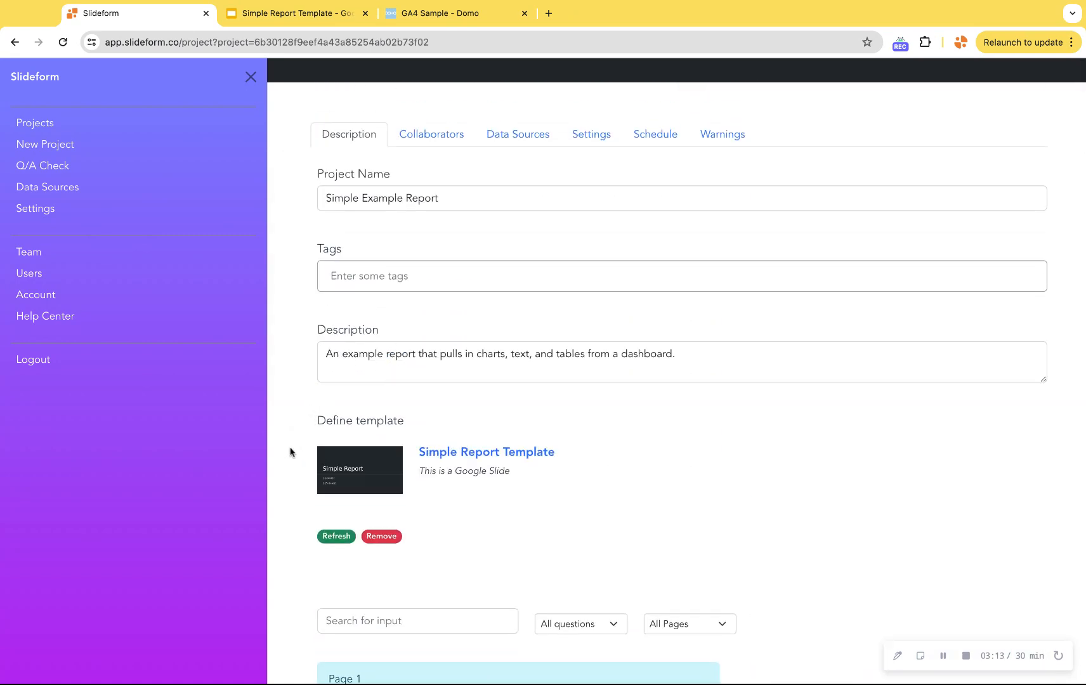
Examine the project's template, the page 1 client and date fields, and the page 2 chart:metric1 data source, chart, anchor and size settings.
scroll(290, 452, "down", 1)
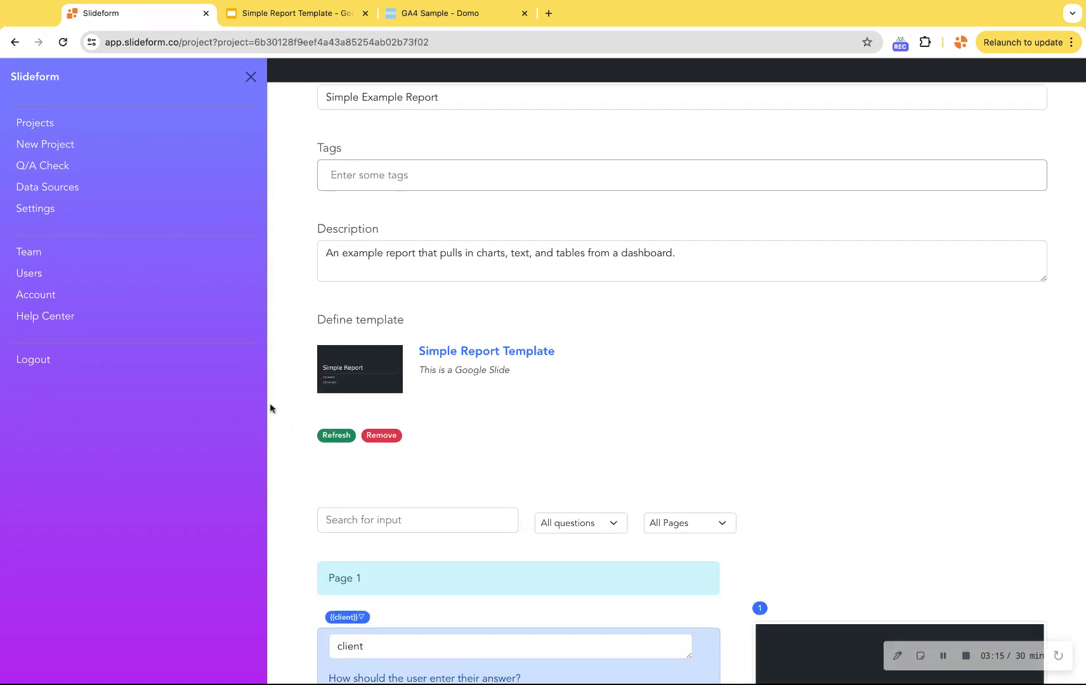
scroll(286, 539, "down", 4)
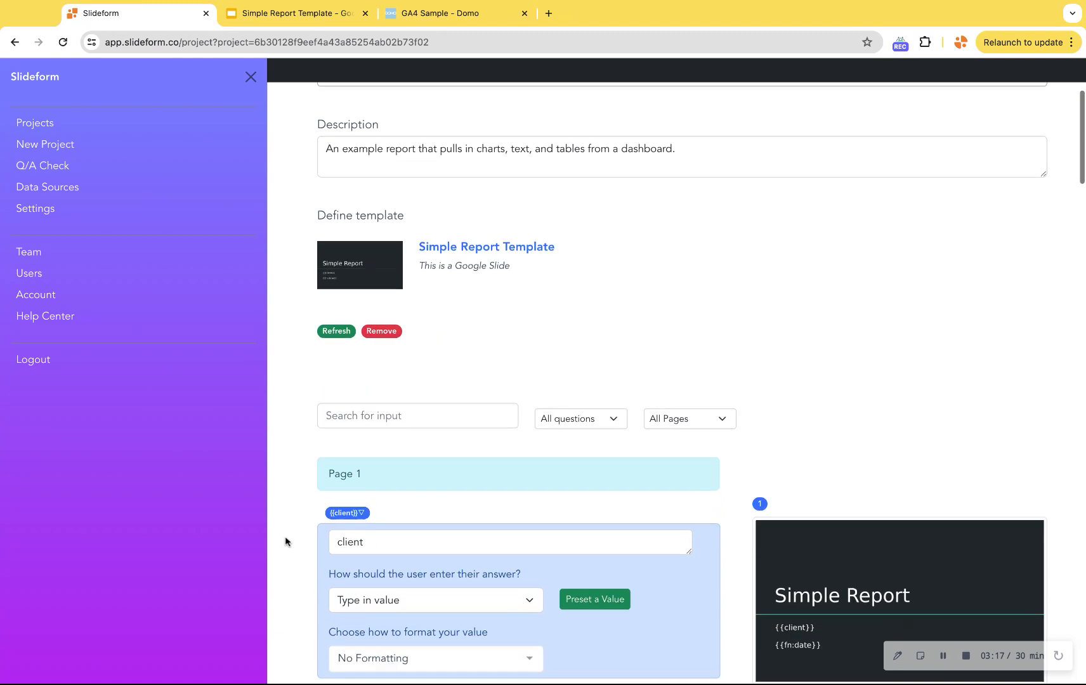
scroll(286, 542, "down", 3)
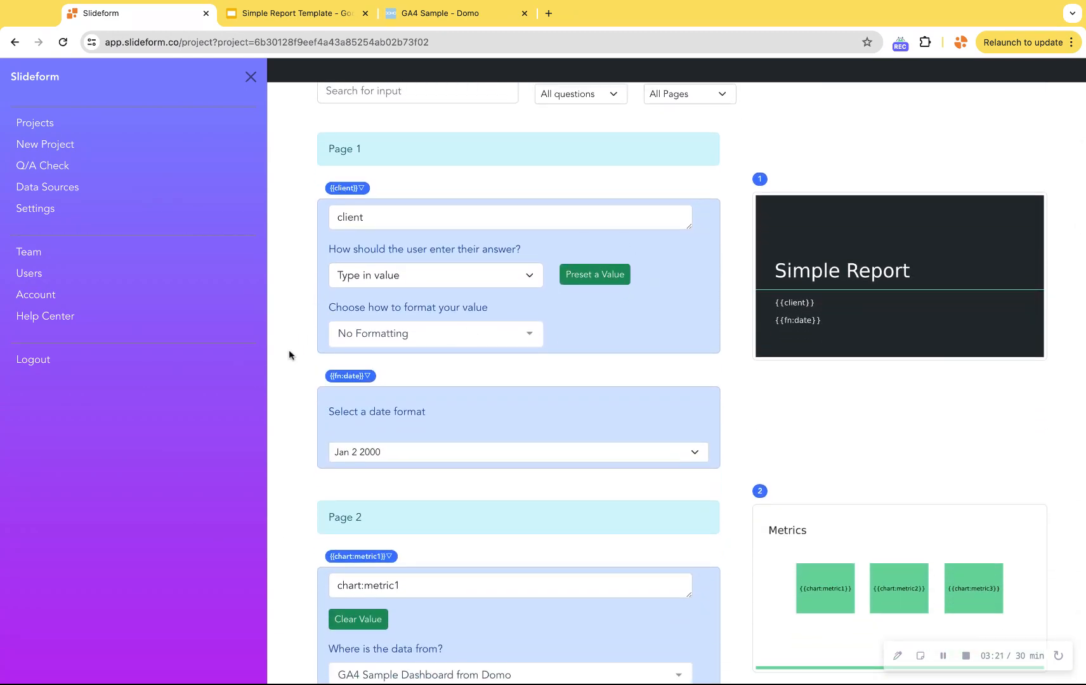
scroll(518, 381, "down", 7)
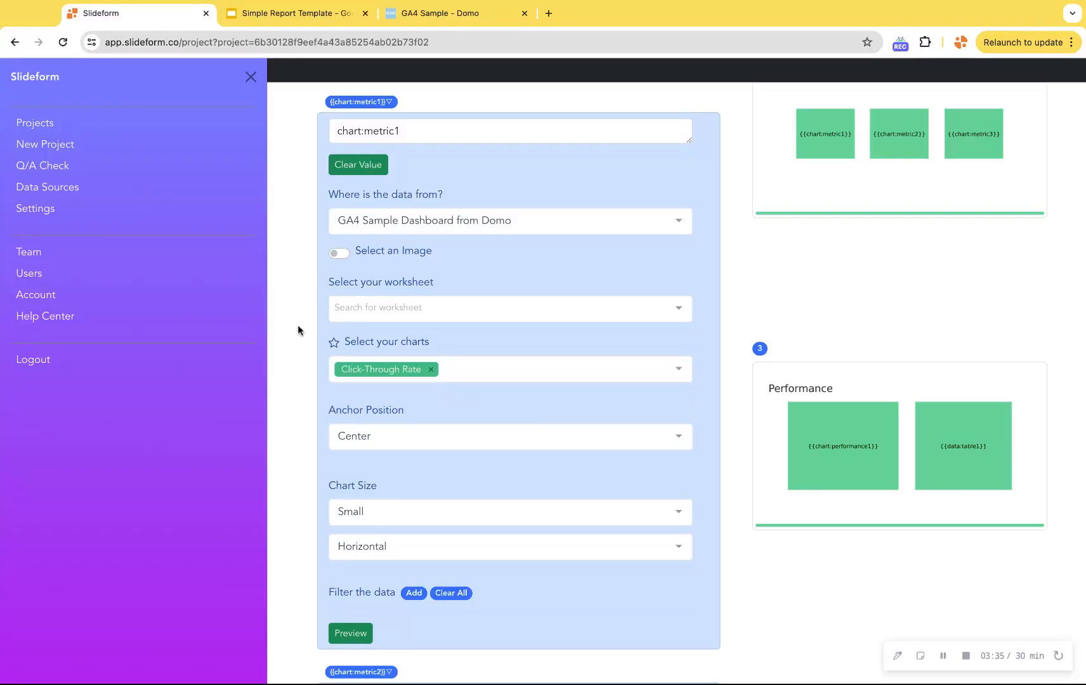
scroll(297, 326, "down", 2)
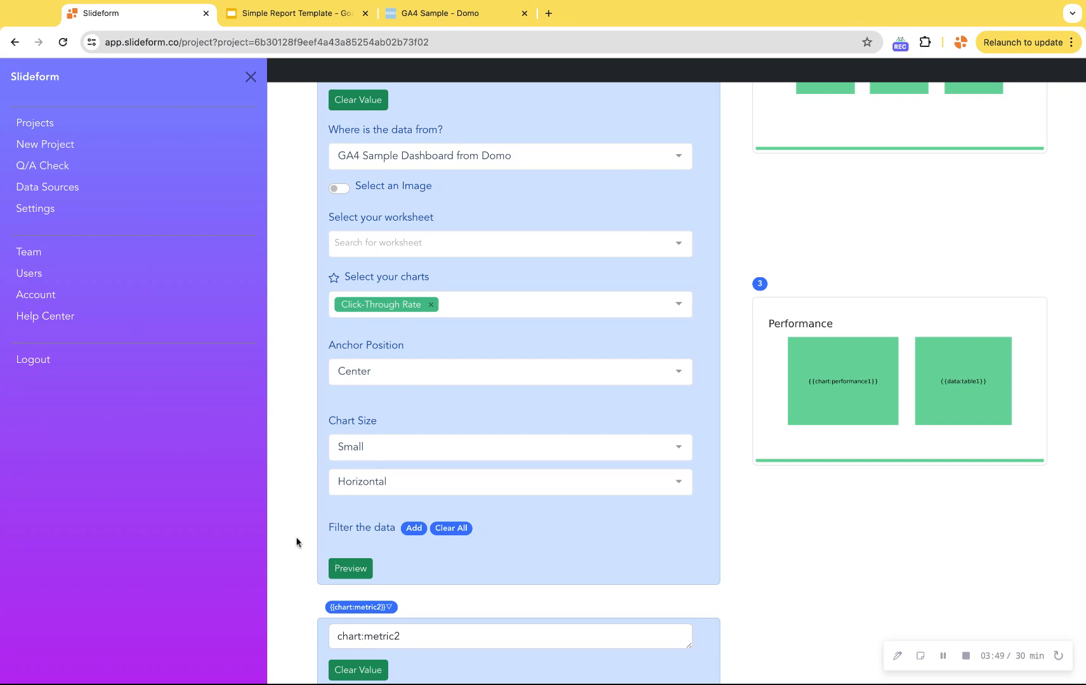
scroll(296, 543, "down", 1)
scroll(297, 539, "up", 1)
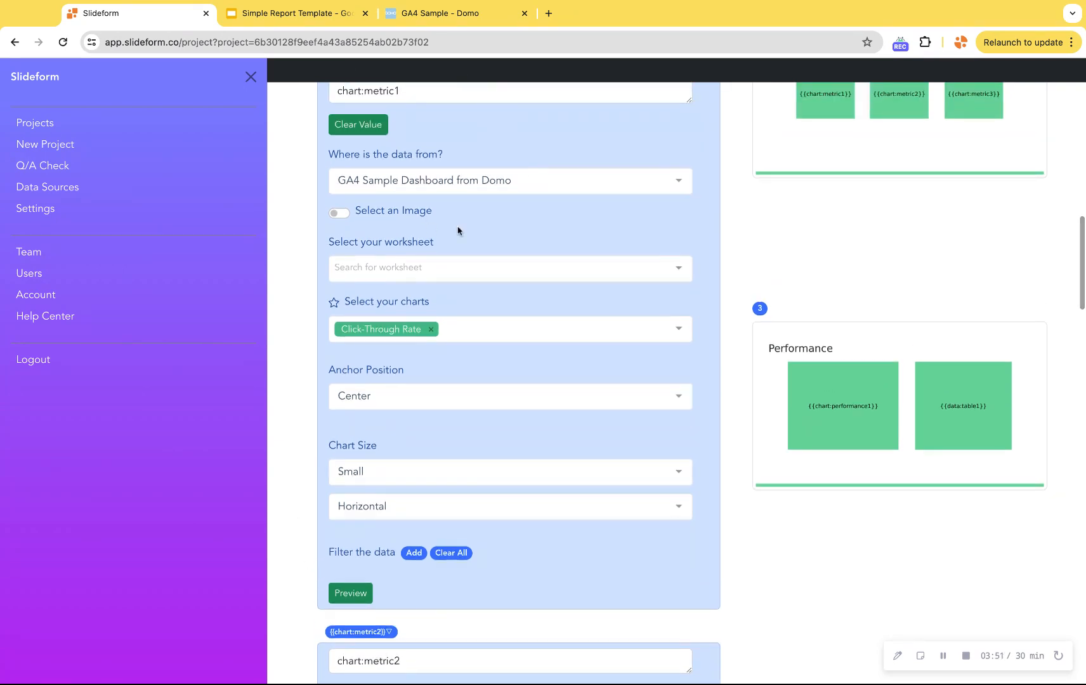
scroll(480, 233, "up", 2)
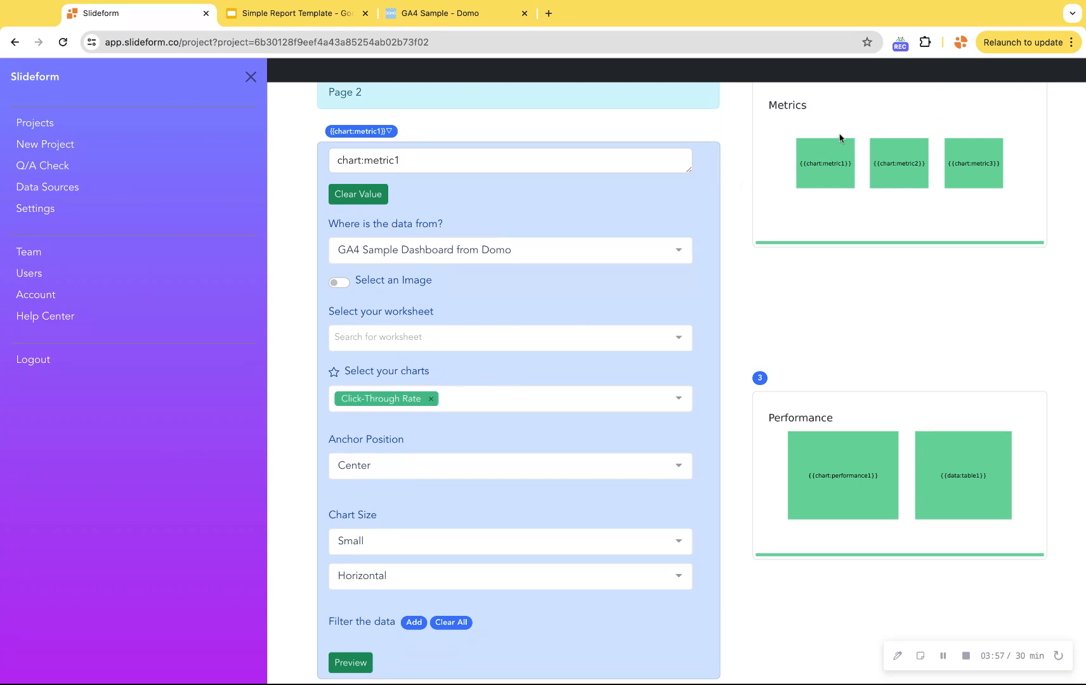
scroll(579, 336, "down", 3)
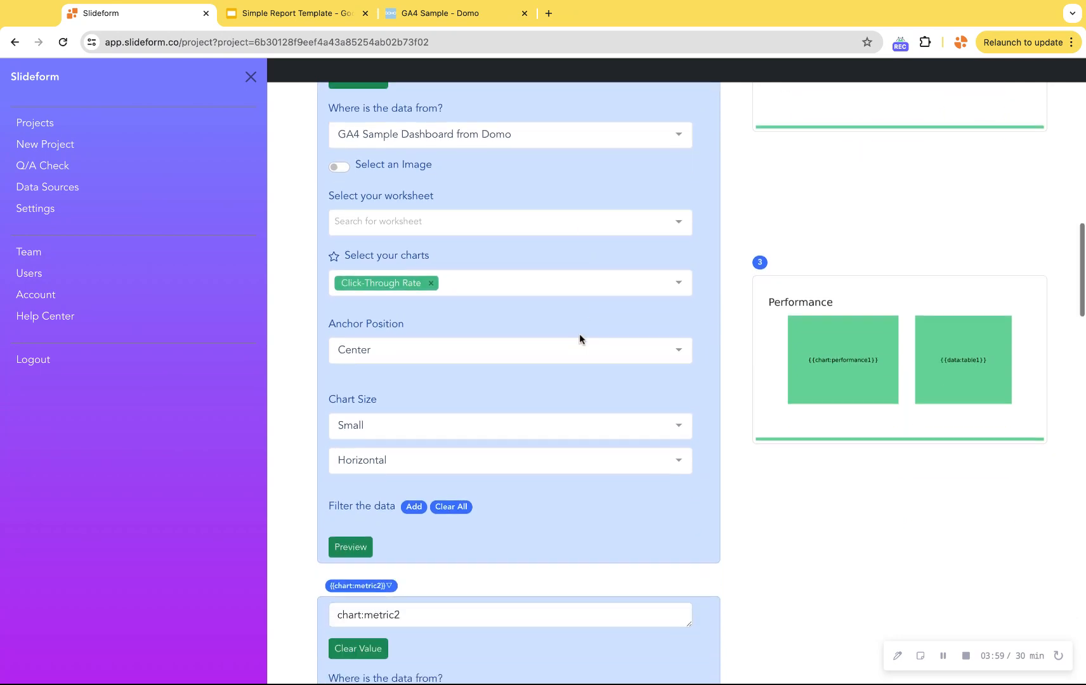
scroll(580, 336, "down", 1)
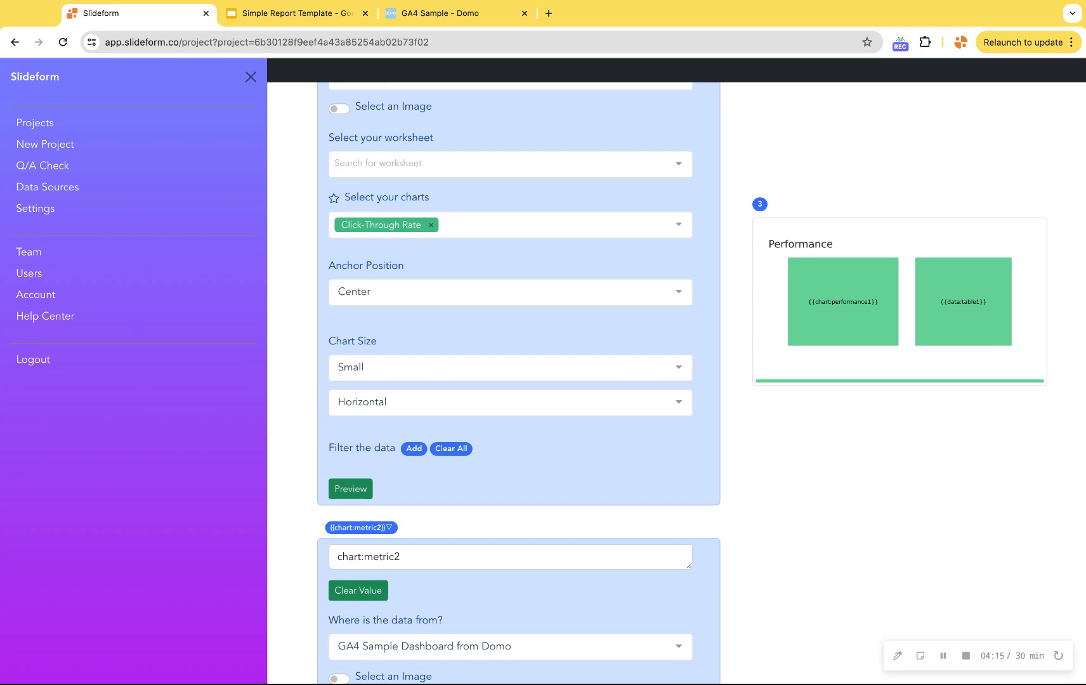
Review the remaining chart mappings and the data:table1 settings on page 3, and save the project.
scroll(518, 381, "down", 8)
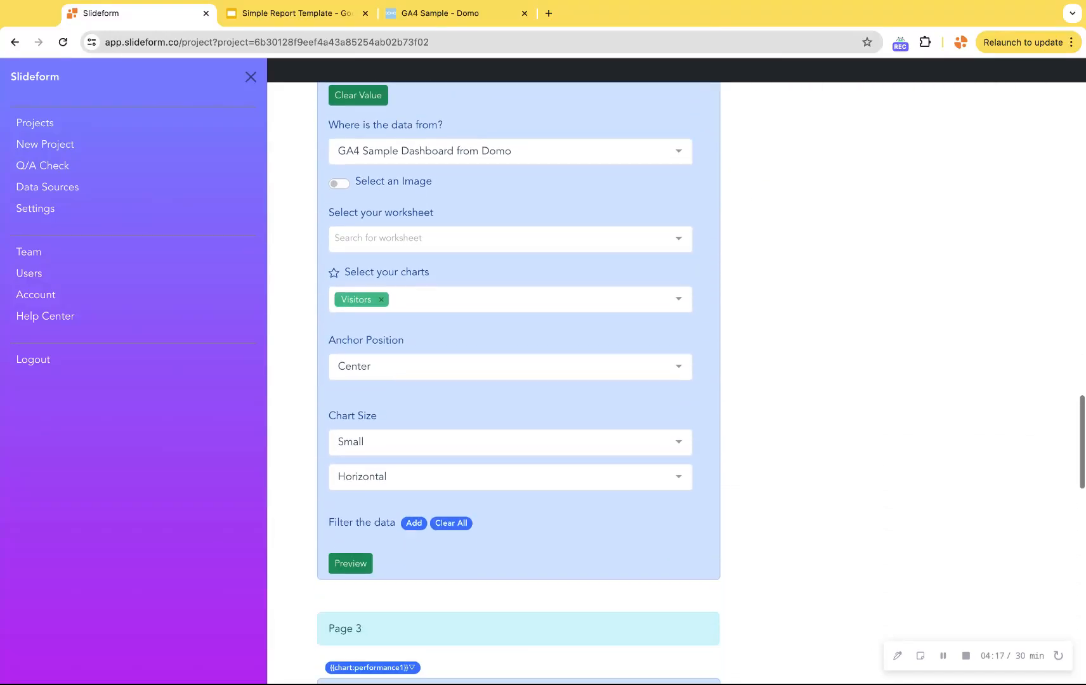
scroll(518, 381, "down", 11)
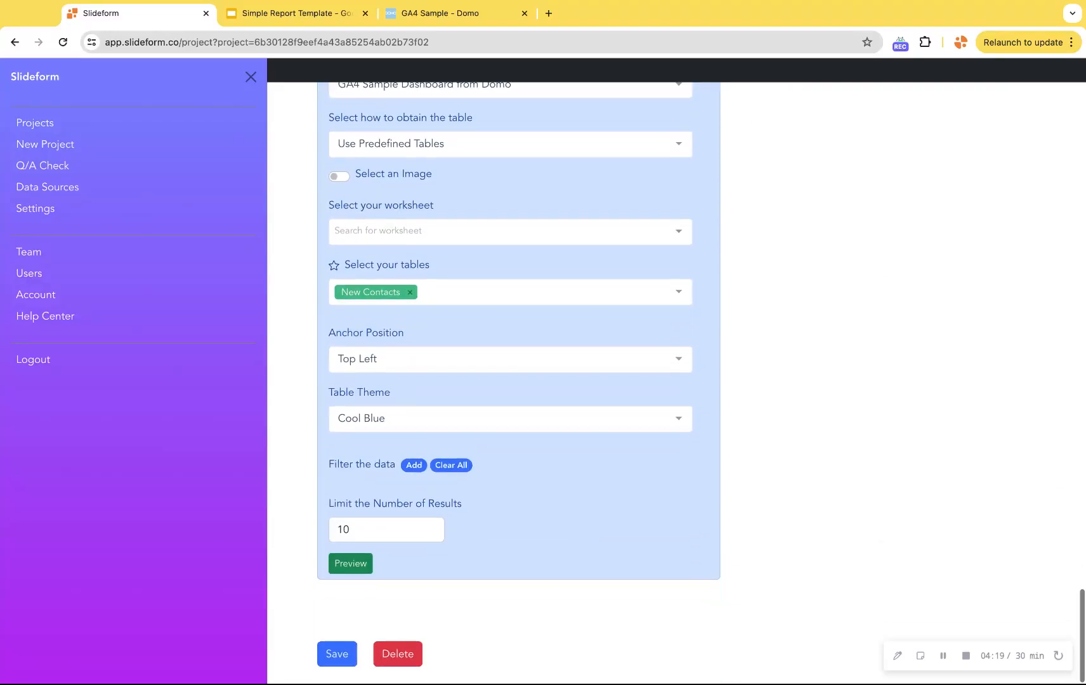
scroll(518, 381, "up", 2)
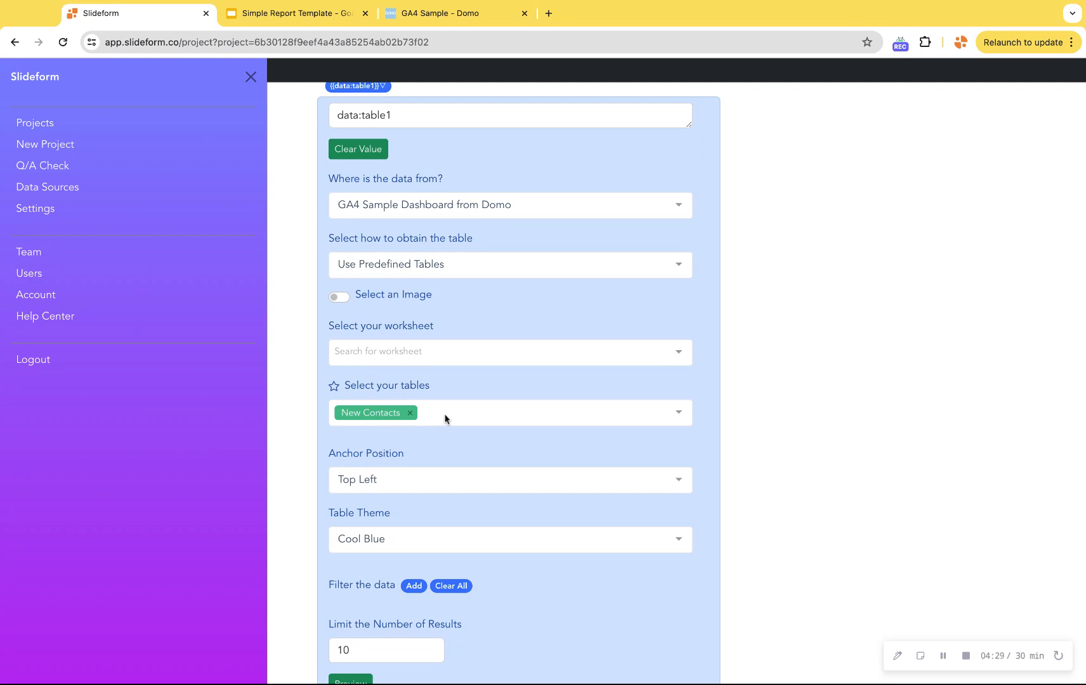
scroll(458, 446, "down", 2)
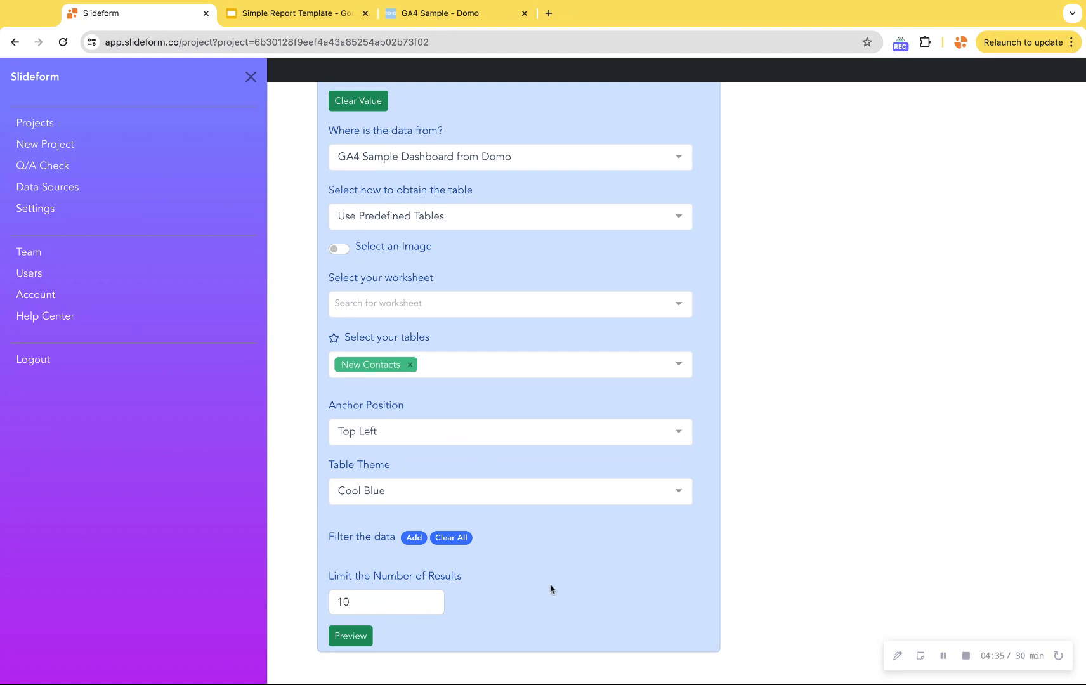
scroll(551, 589, "down", 2)
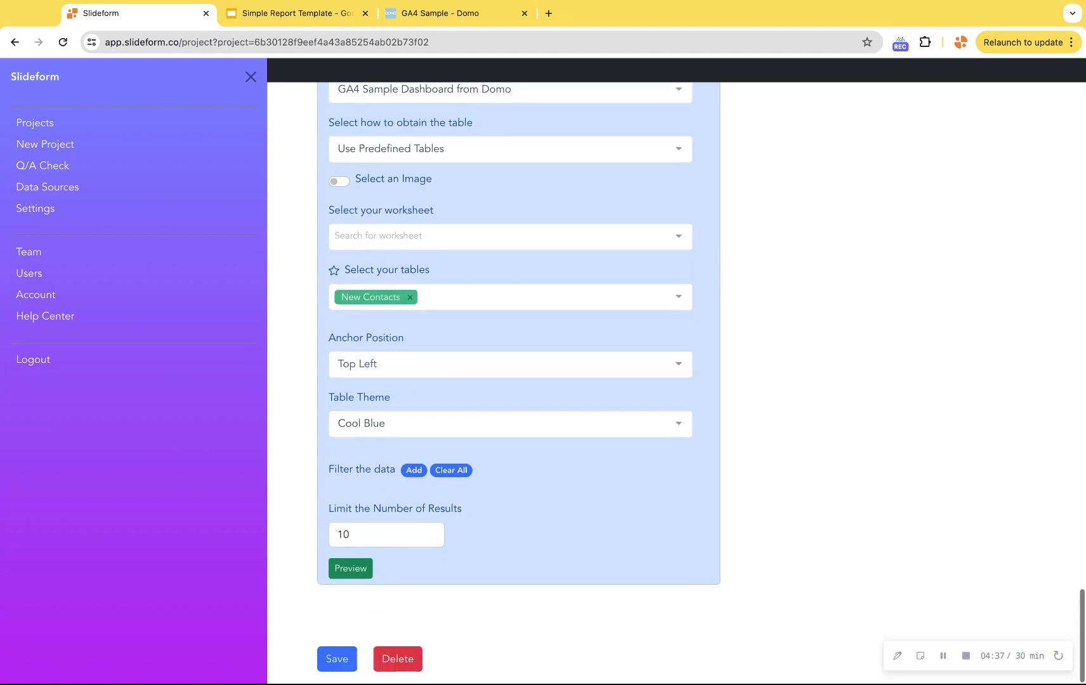
left_click(330, 660)
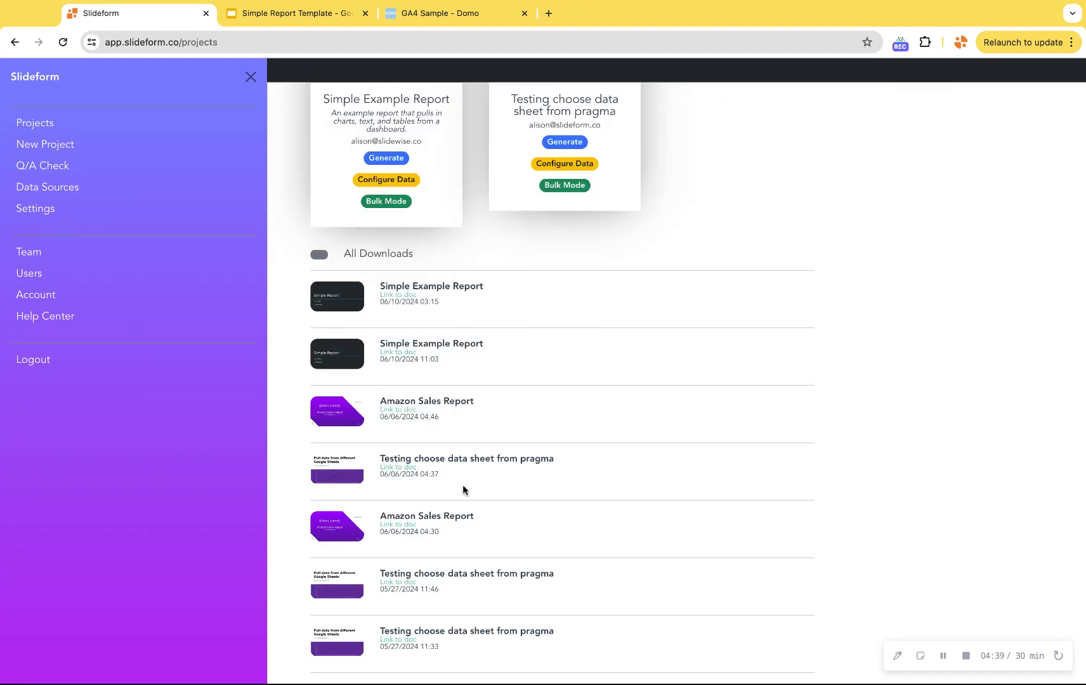
Open the generated Simple Example Report document dated 06/10/2024 03:15 from the downloads list.
scroll(504, 465, "up", 2)
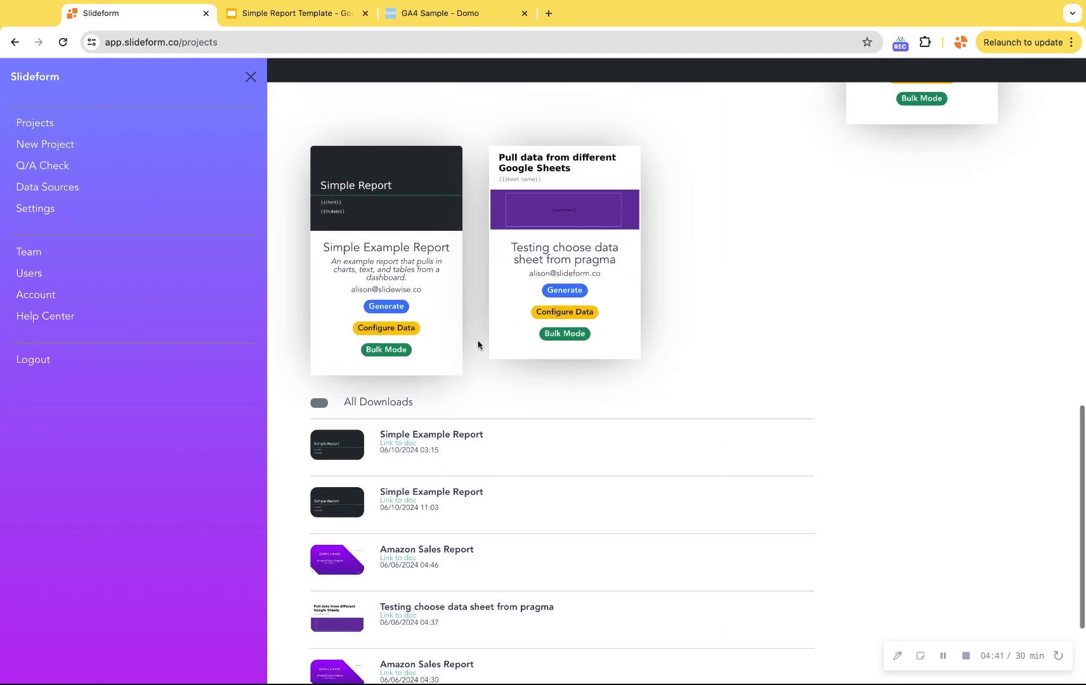
scroll(477, 345, "up", 1)
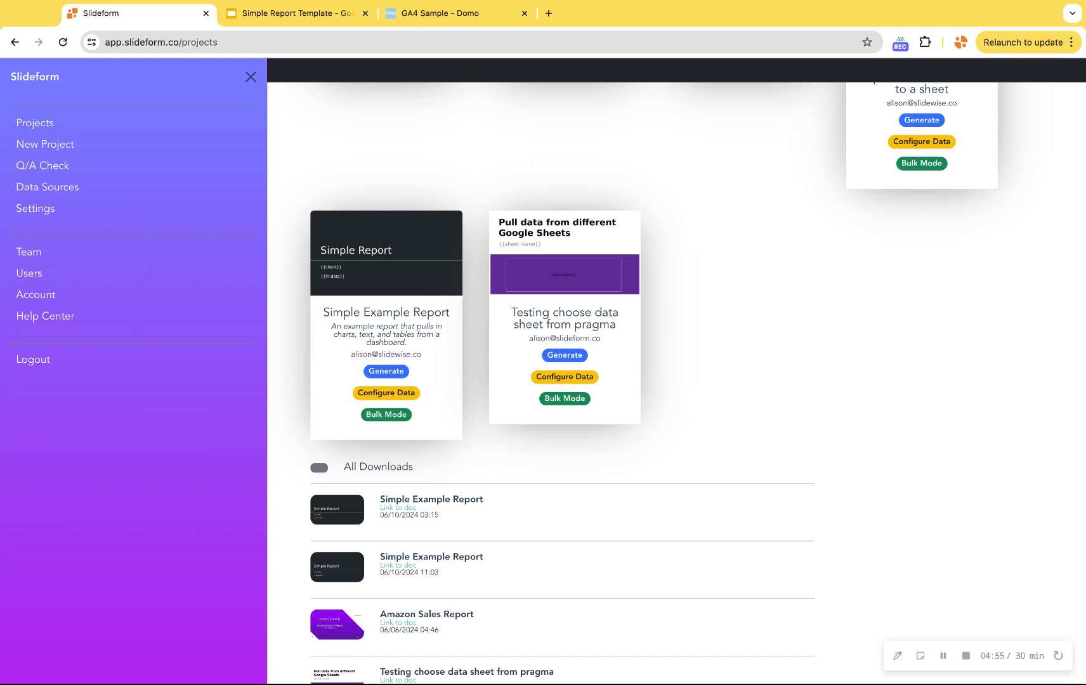
scroll(470, 378, "down", 1)
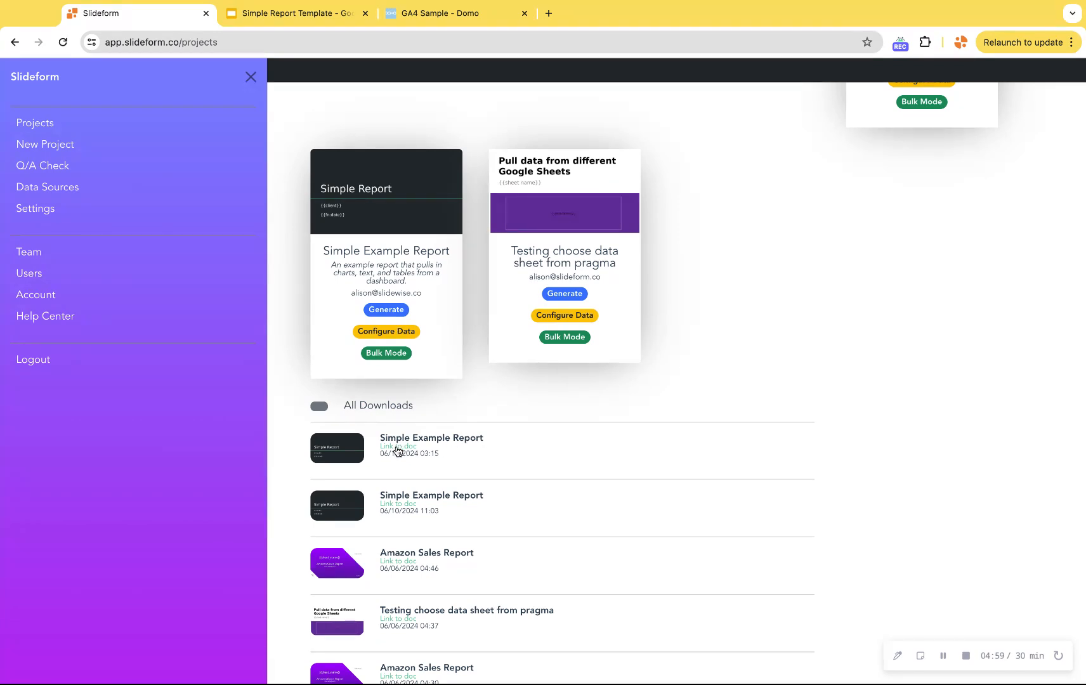
left_click(397, 447)
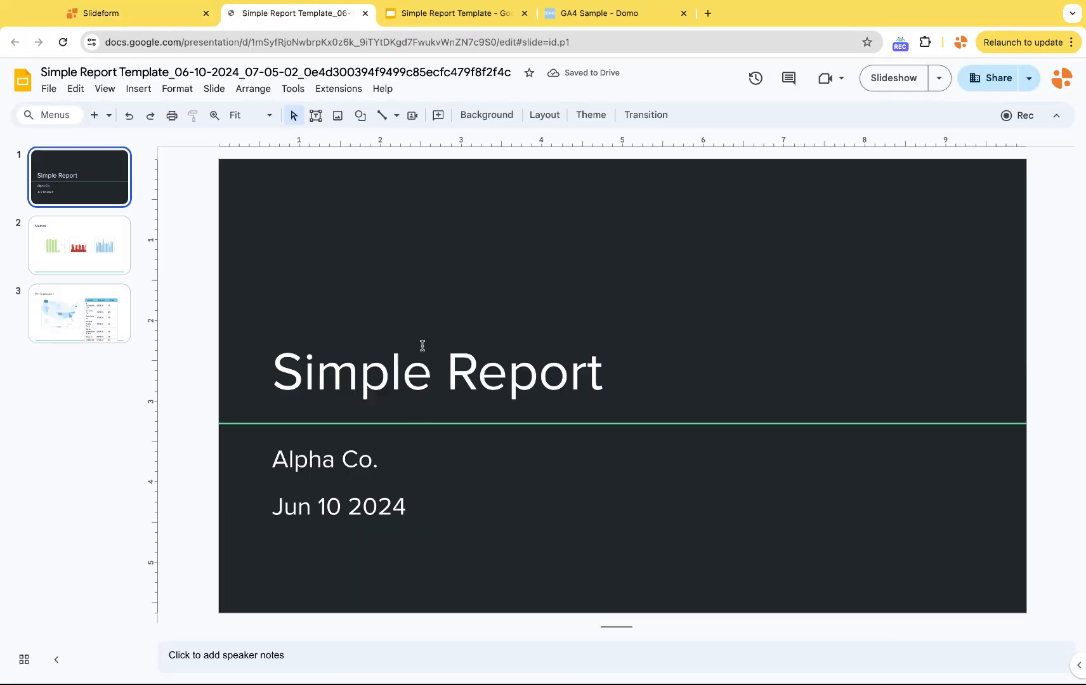
Examine the generated presentation's title slide, the charts on the Metrics slide, and the map and table on the Performance slide.
left_click(364, 371)
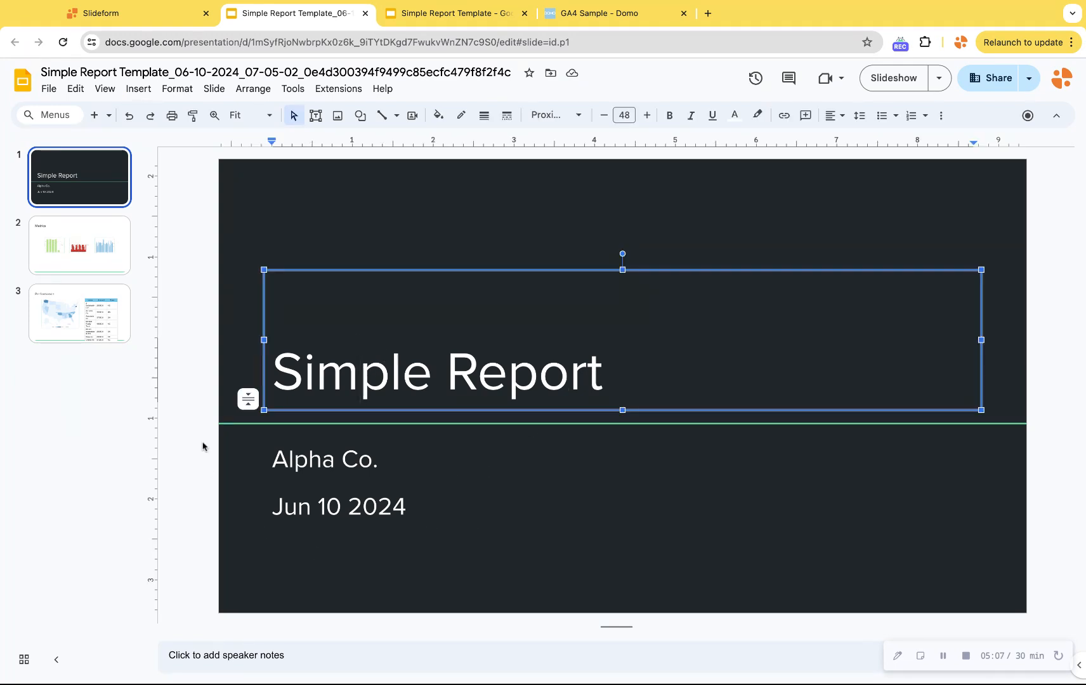
left_click(45, 249)
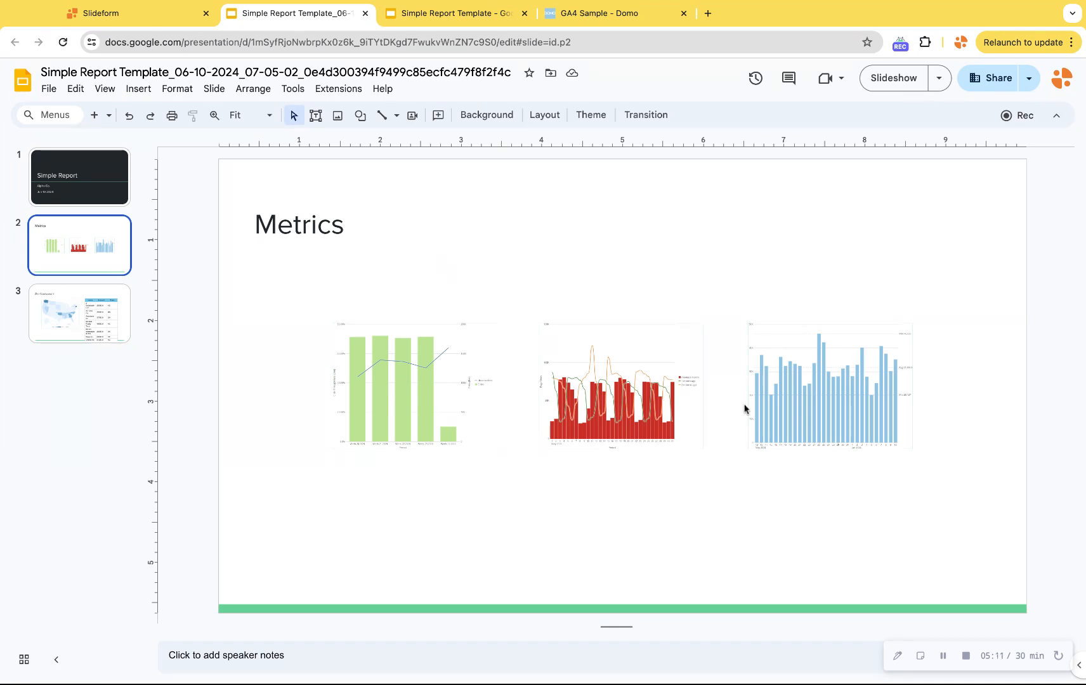
left_click(66, 319)
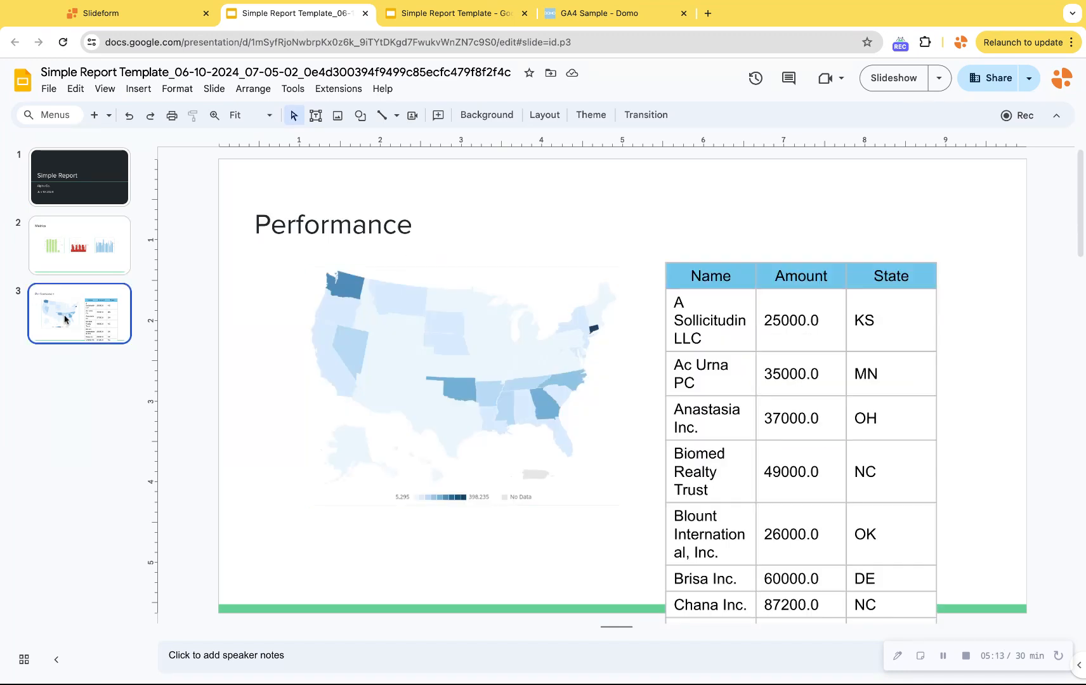
left_click(731, 319)
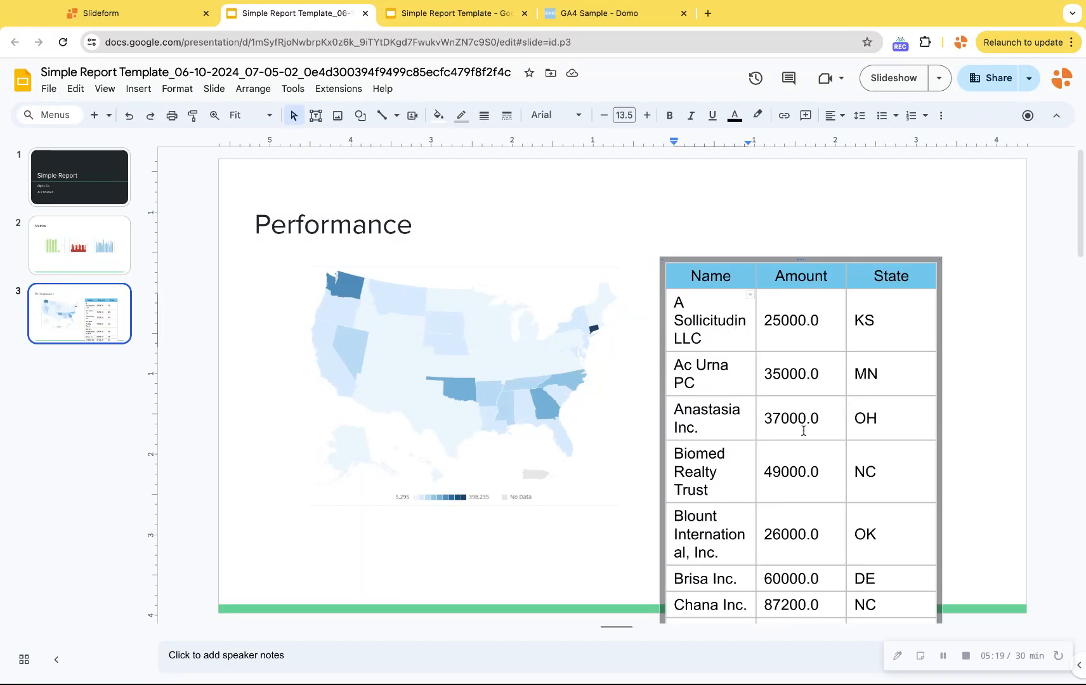
Switch back to Slideform and view the scheduling cadence options of the Simple Example Report project, leaving the cadence unchanged.
left_click(150, 14)
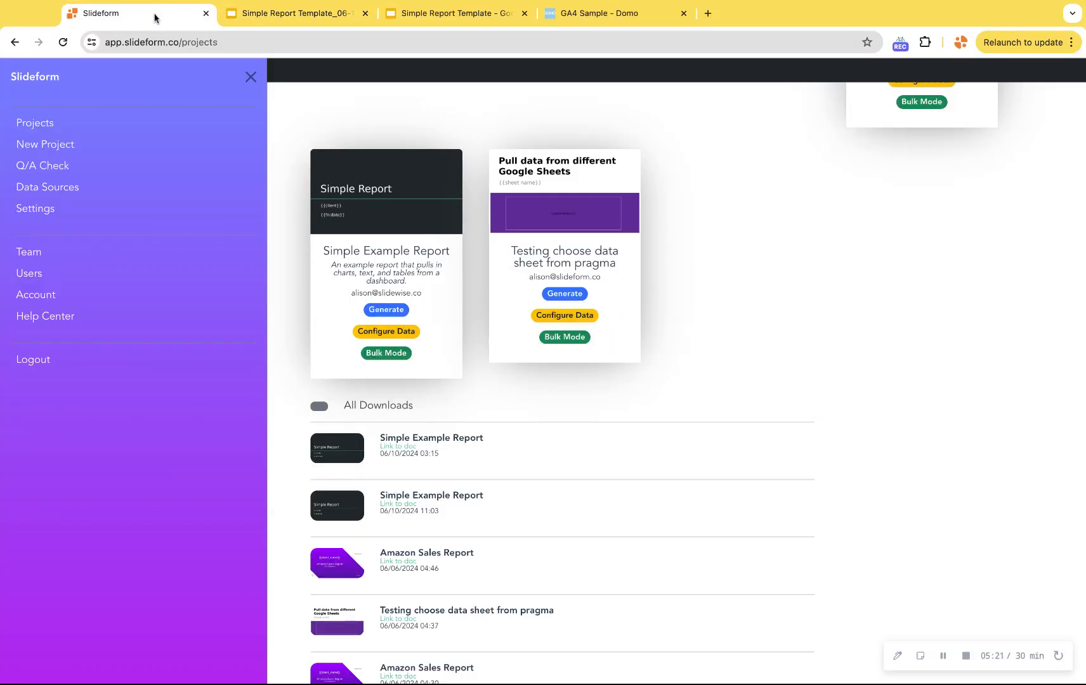
left_click(401, 334)
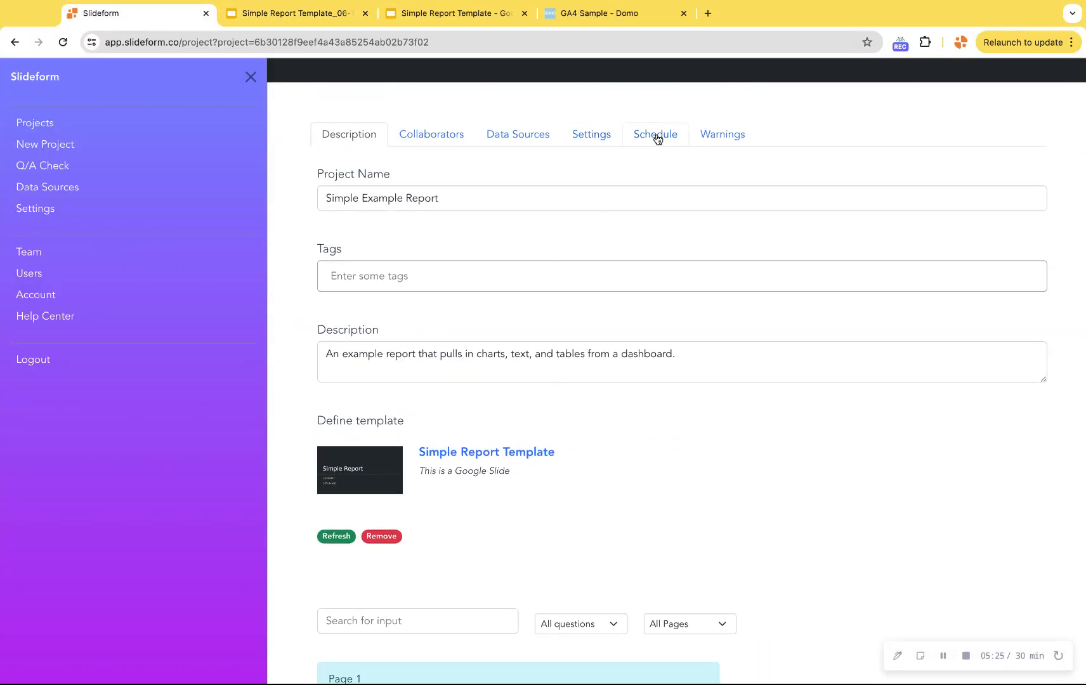
left_click(657, 139)
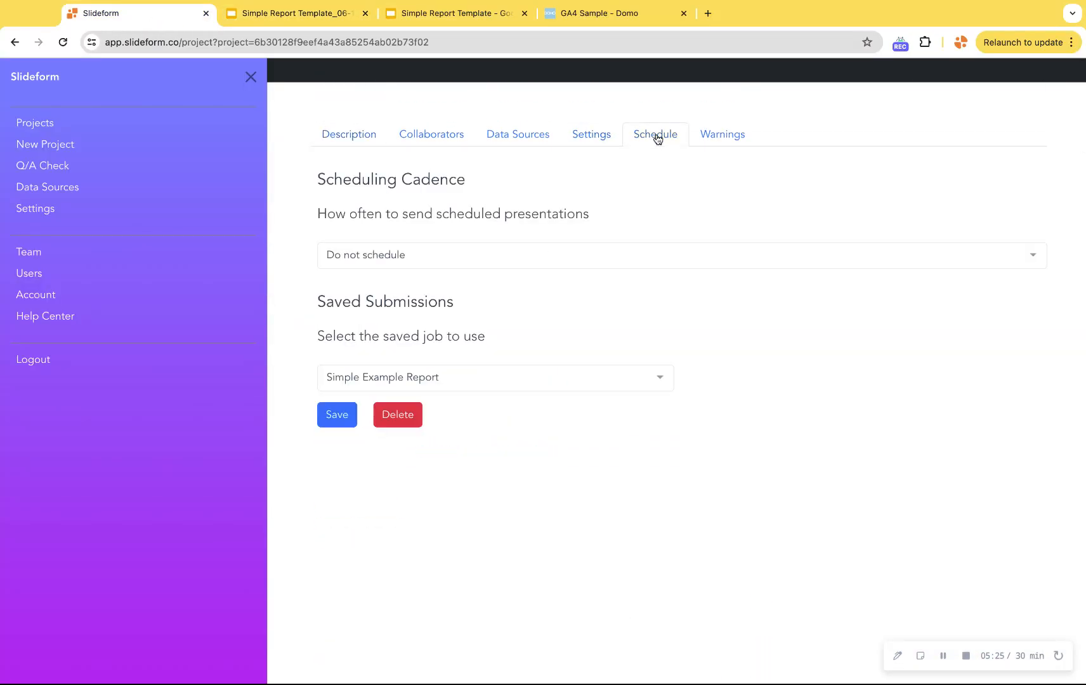
left_click(397, 260)
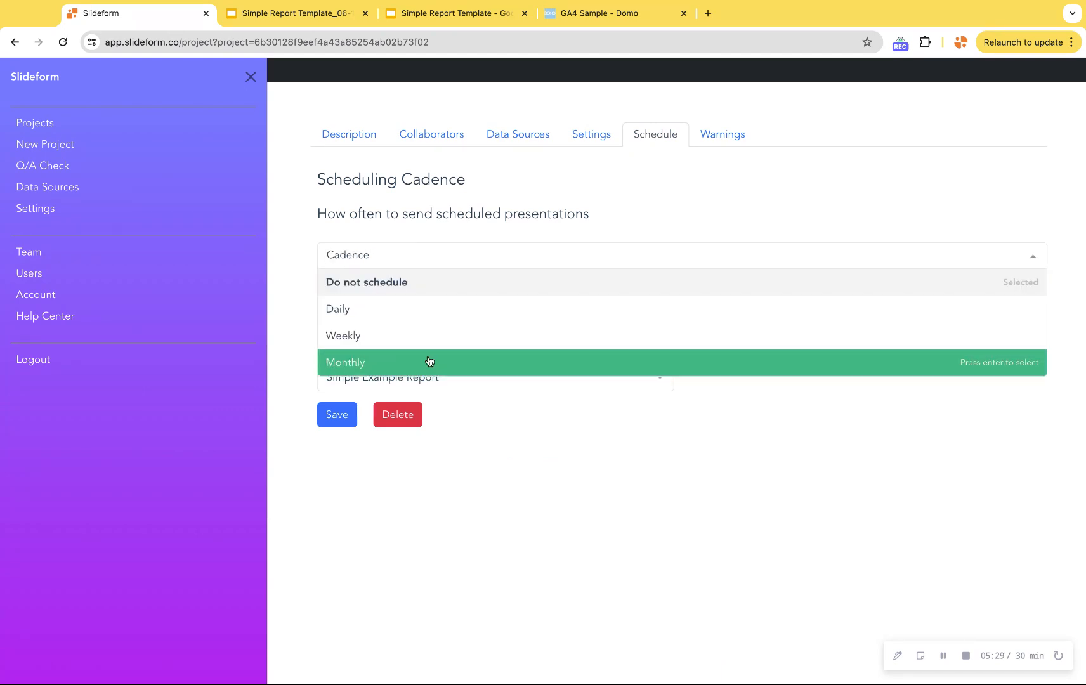
left_click(484, 444)
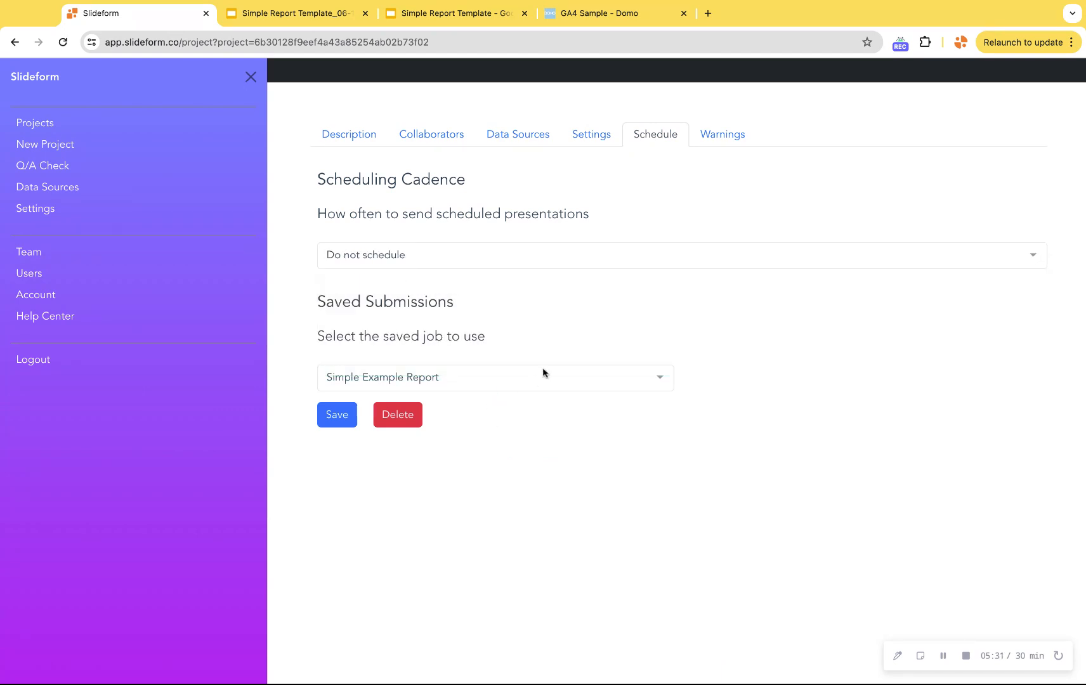